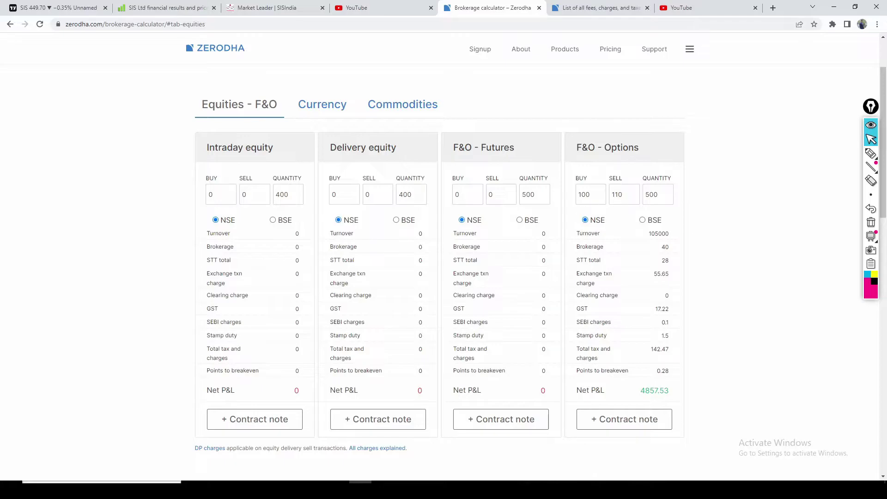
Set the F&O - Options quantity to 50 and highlight its total tax and charges figure.
click(590, 194)
key(ctrl+a)
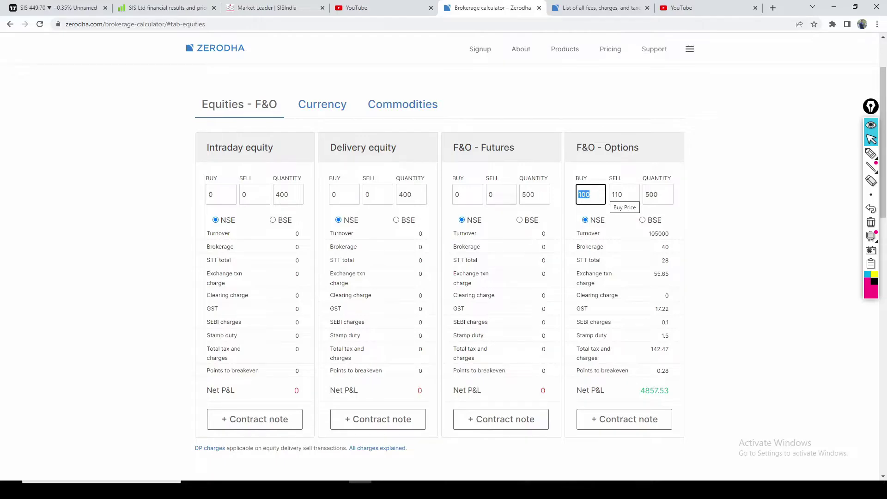
click(621, 194)
key(ctrl+a)
key(Tab)
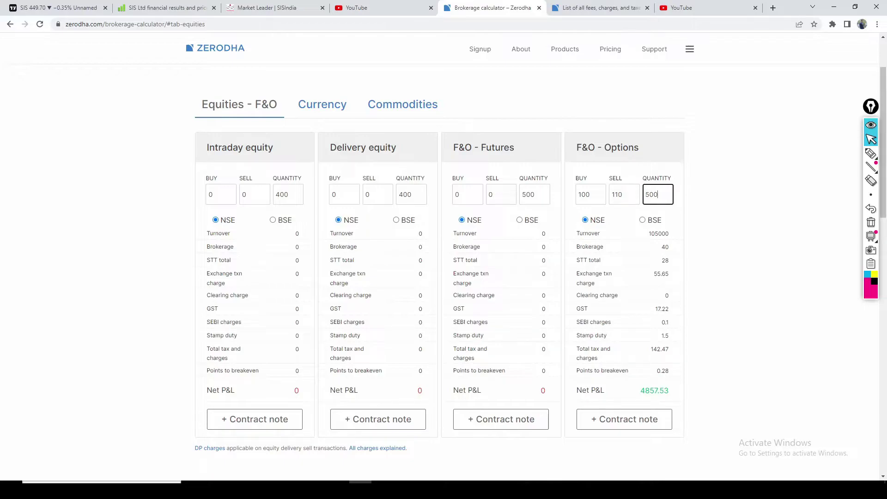
key(ctrl+a)
key(Right)
key(BackSpace)
double_click(661, 349)
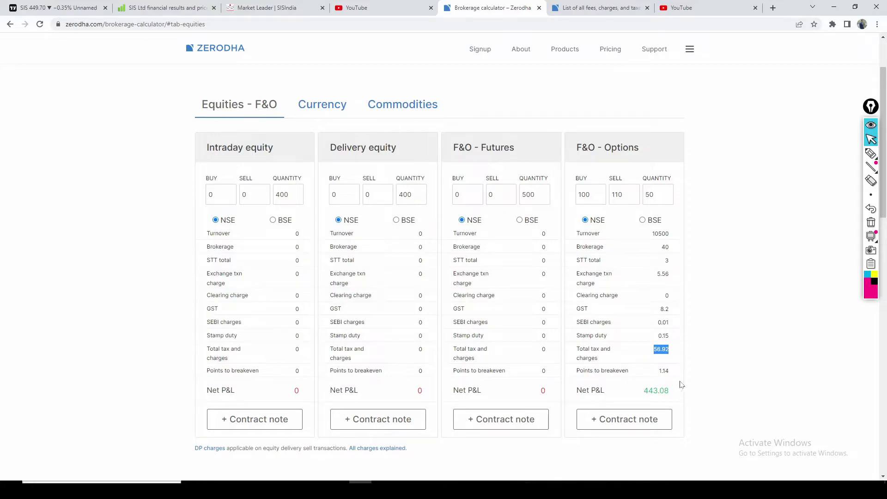
click(678, 347)
Set the F&O - Options quantity to 500.
mouse_move(870, 155)
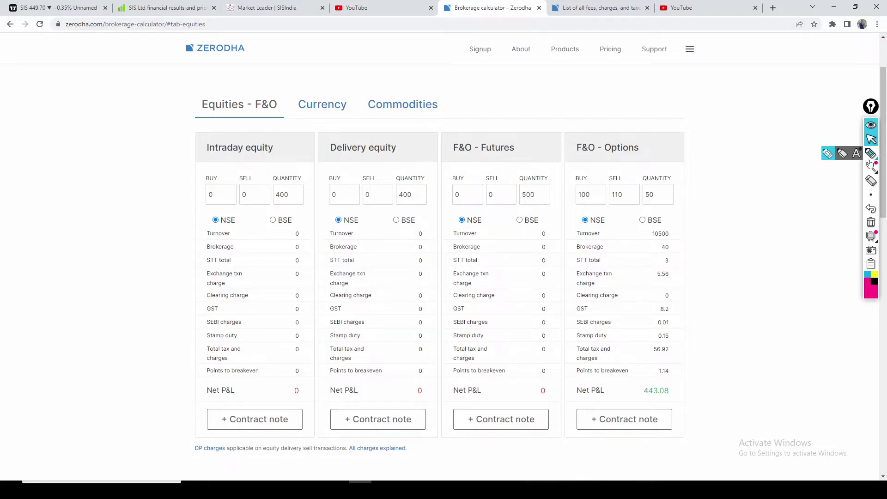
double_click(649, 194)
text(500)
Mark the brokerage, STT, exchange transaction charge and GST figures of F&O - Options with the pen, and clear the markings.
click(871, 154)
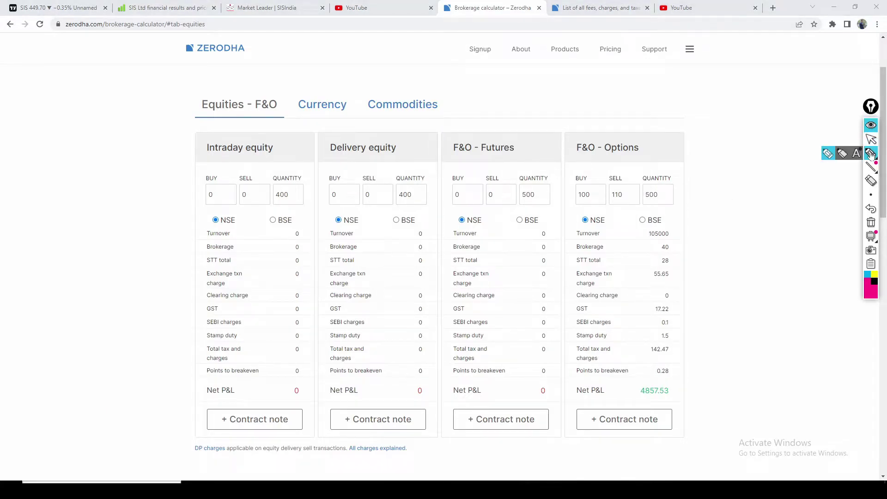
drag(660, 250, 670, 251)
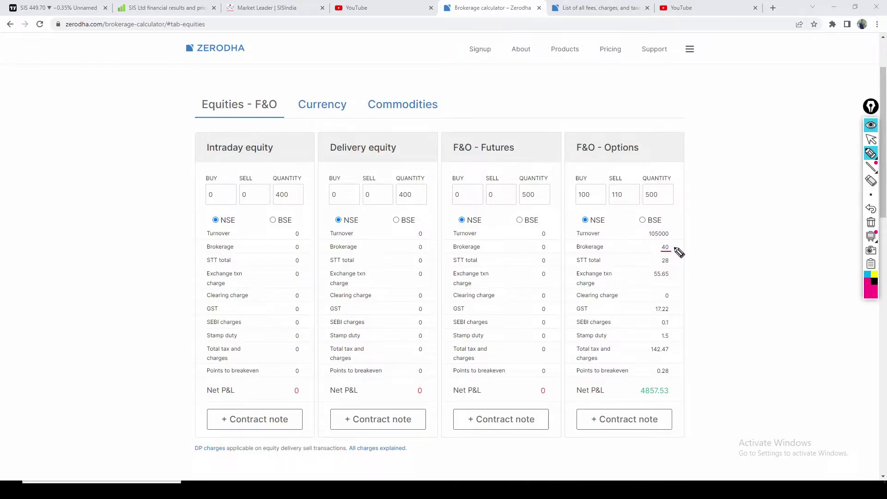
mouse_move(660, 264)
mouse_down()
mouse_move(673, 264)
mouse_move(679, 280)
mouse_up()
mouse_move(660, 256)
mouse_down()
mouse_move(673, 258)
mouse_move(675, 279)
mouse_up()
drag(674, 310, 688, 305)
click(870, 222)
Examine the brokerage, STT/CTT and transaction charges for equity options on the page listing all fees and charges.
key(ctrl+Tab)
scroll(586, 353, down, 1)
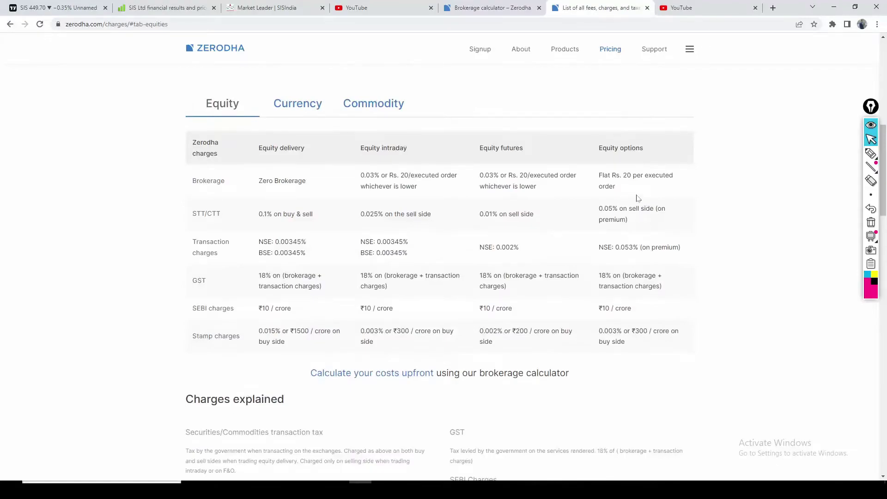
drag(598, 175, 669, 176)
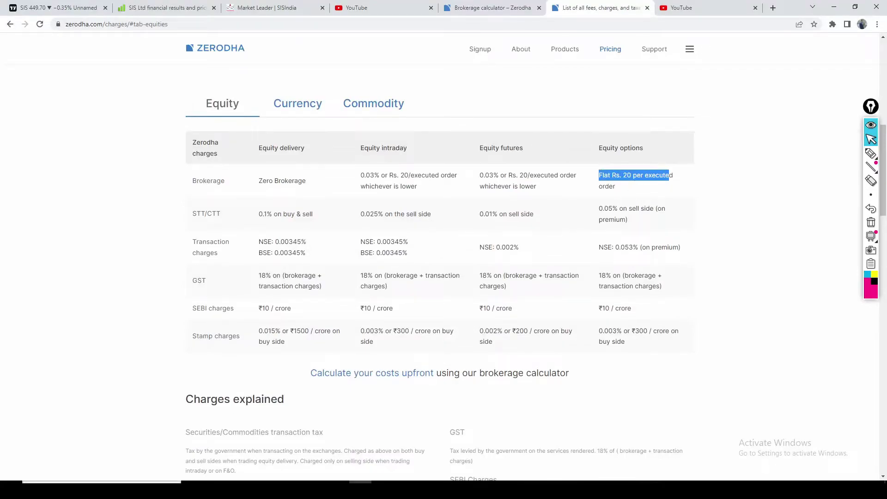
drag(599, 212, 617, 208)
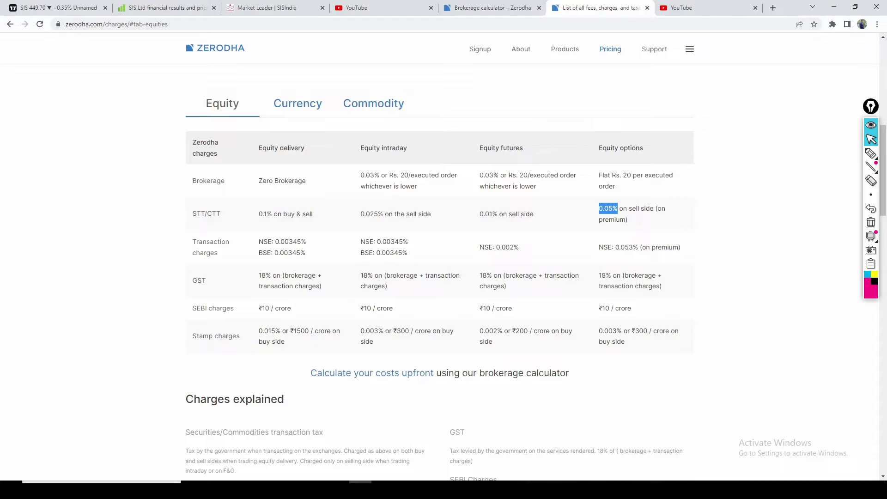
drag(628, 221, 595, 214)
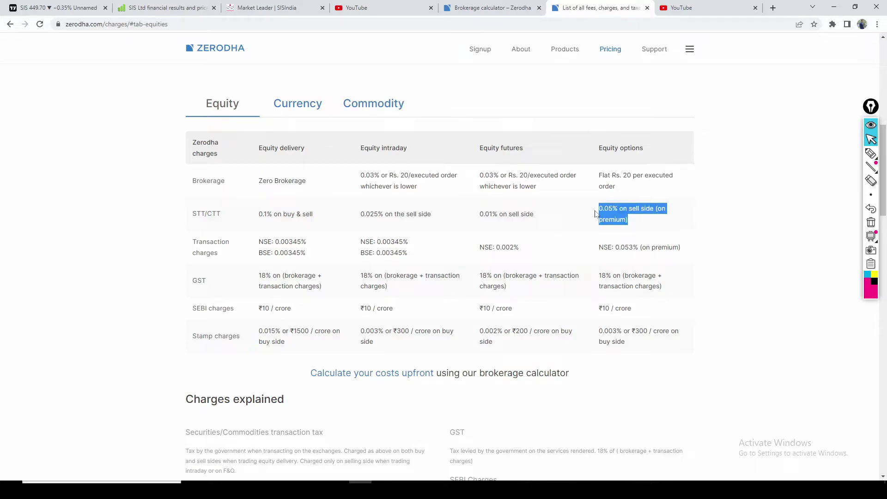
drag(598, 247, 688, 256)
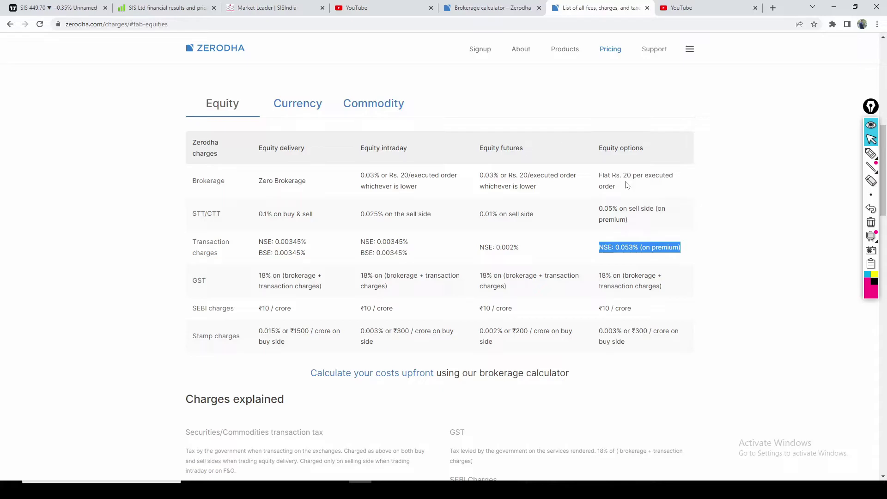
Switch to the Excel workbook and bring the per trade P&L in E2 to 5000.
key(alt+Tab)
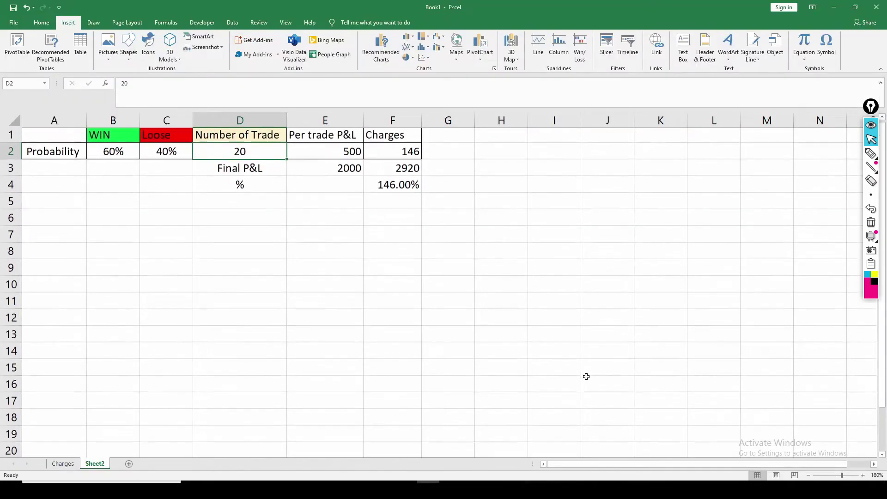
mouse_move(871, 154)
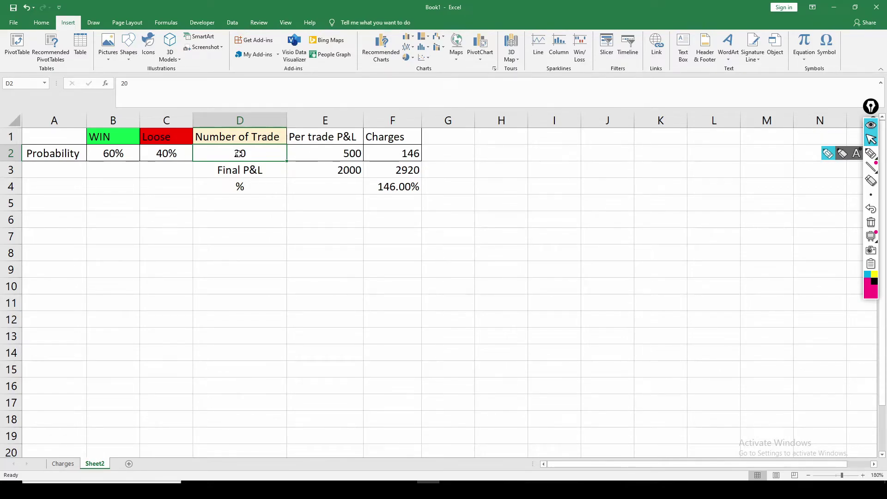
click(332, 152)
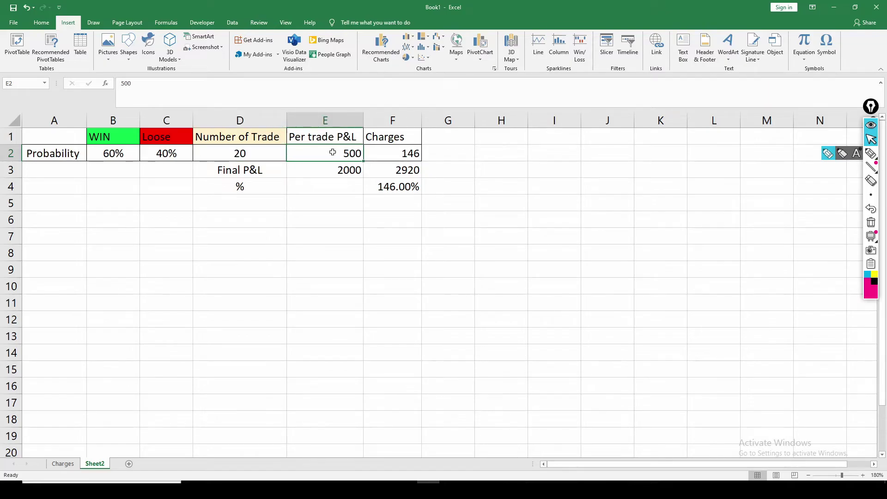
click(393, 151)
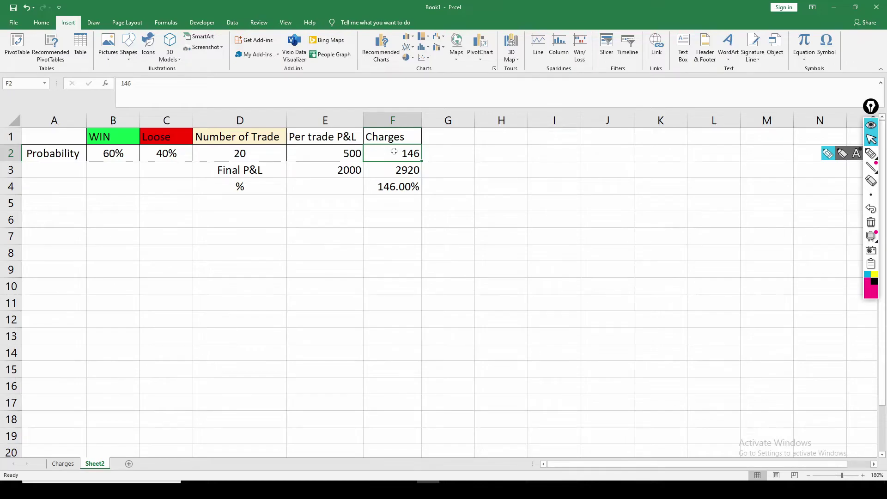
key(ctrl+z)
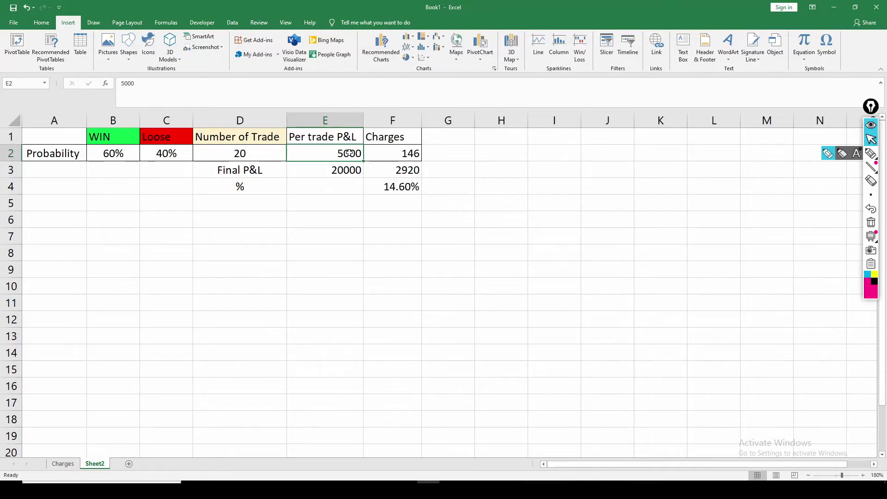
Inspect the formulas for final P&L, total charges and charges percentage in E3, F3 and F4.
click(325, 170)
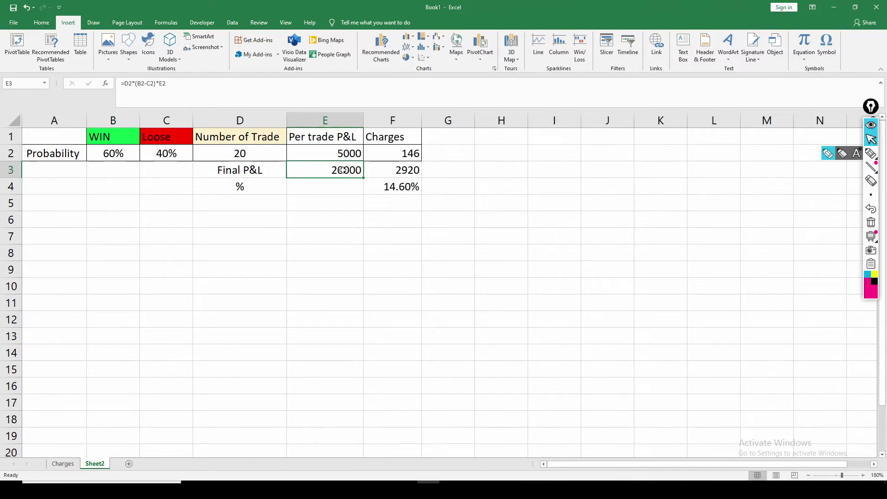
click(394, 170)
click(405, 189)
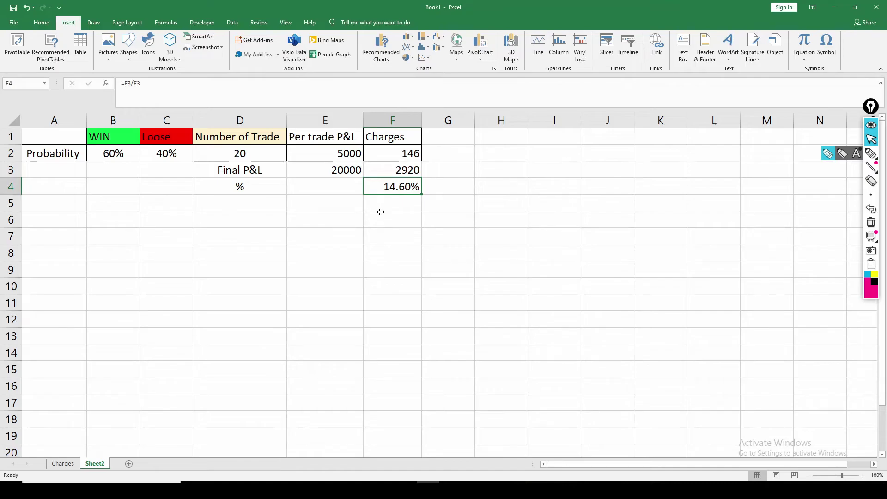
Set the per trade P&L in E2 to 500.
click(351, 152)
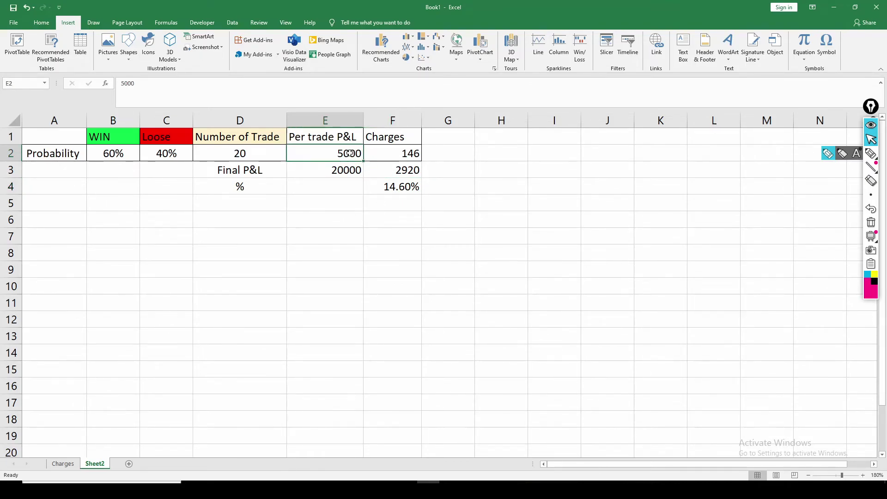
text(500)
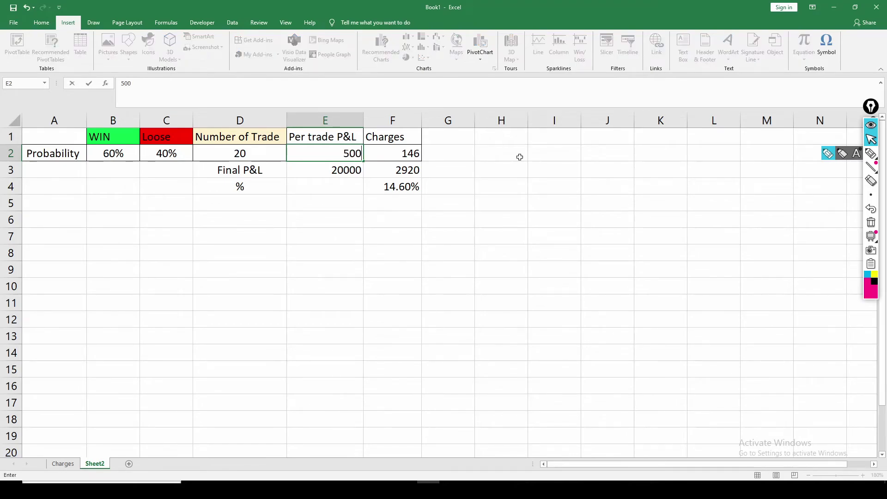
key(Return)
Set the F&O - Options quantity to 50 in the Zerodha brokerage calculator and enter 57 as the charges in Excel cell F2.
key(alt+Tab)
text(50)
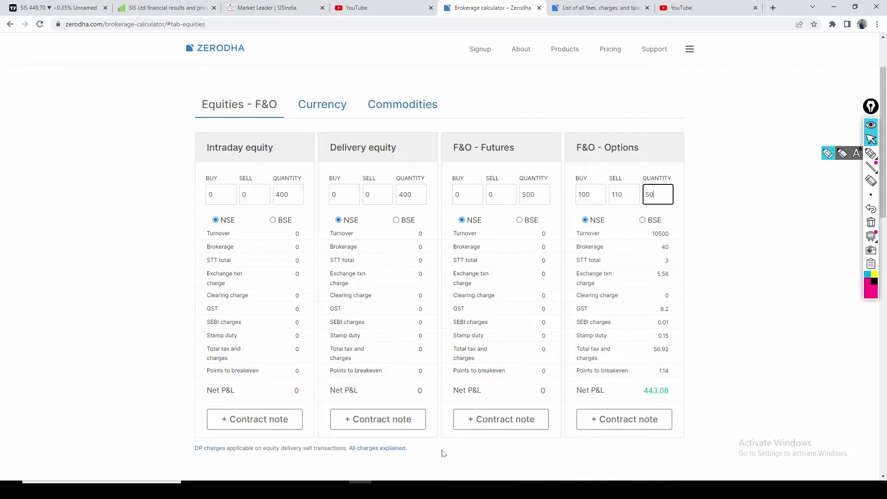
key(alt+Tab)
click(410, 153)
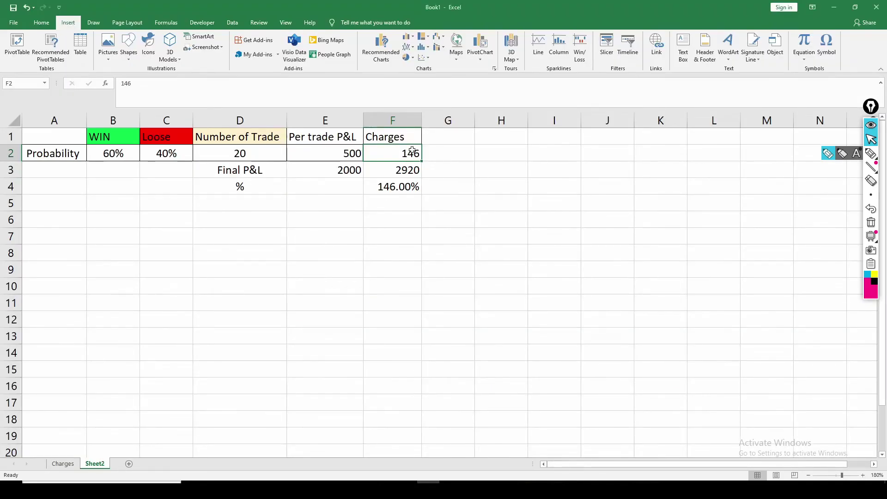
text(57)
key(Return)
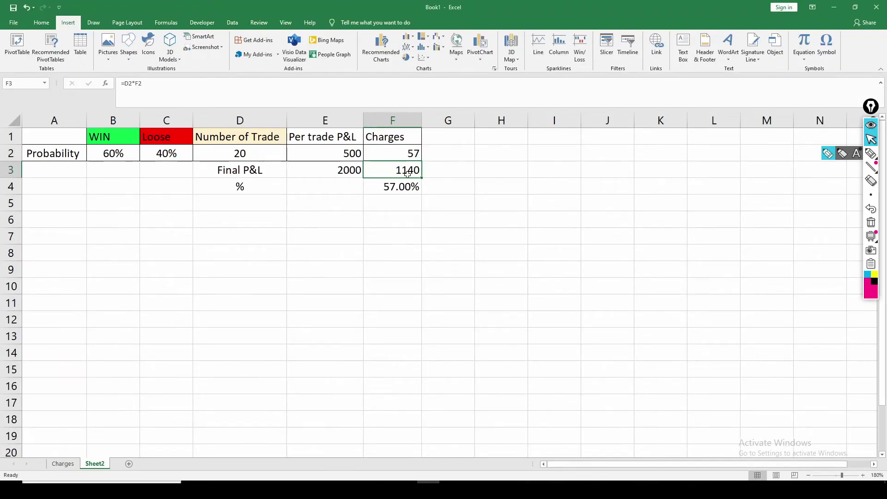
Compare the final P&L in E3 with the total charges in F3 and their percentage in F4.
click(338, 169)
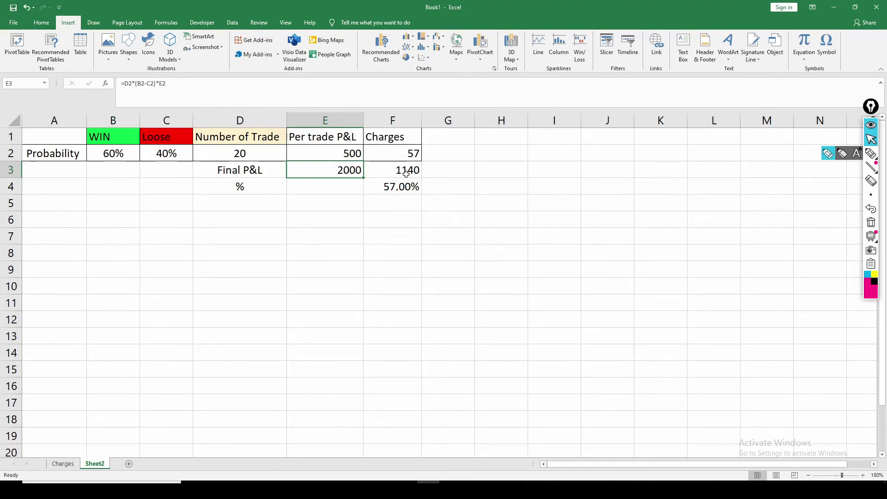
click(400, 190)
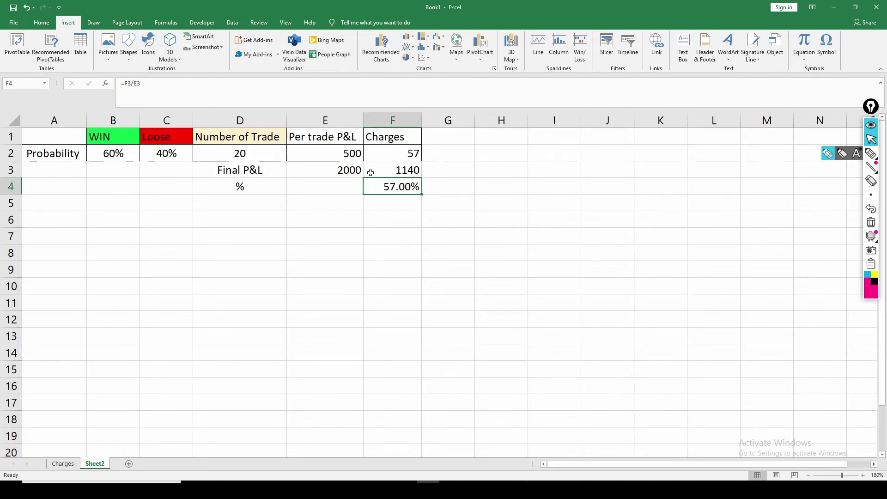
click(416, 170)
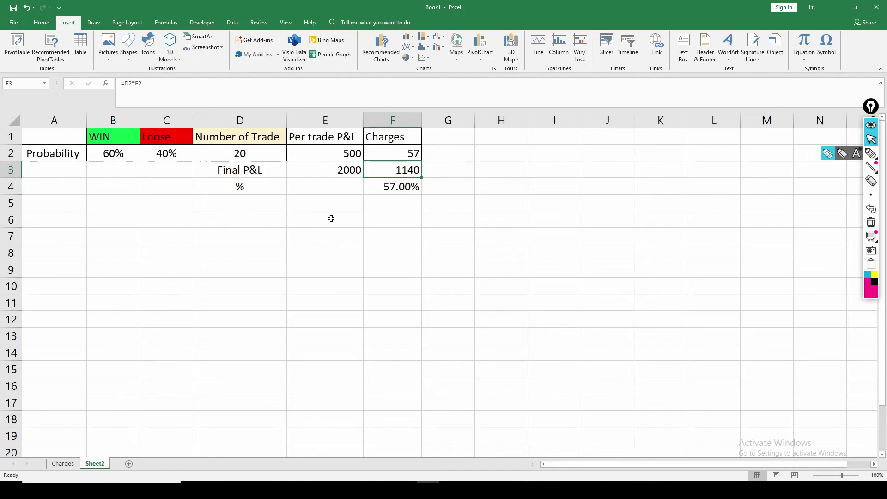
Set the win probability in B2 to 55% and the loss probability in C2 to 45%.
click(114, 156)
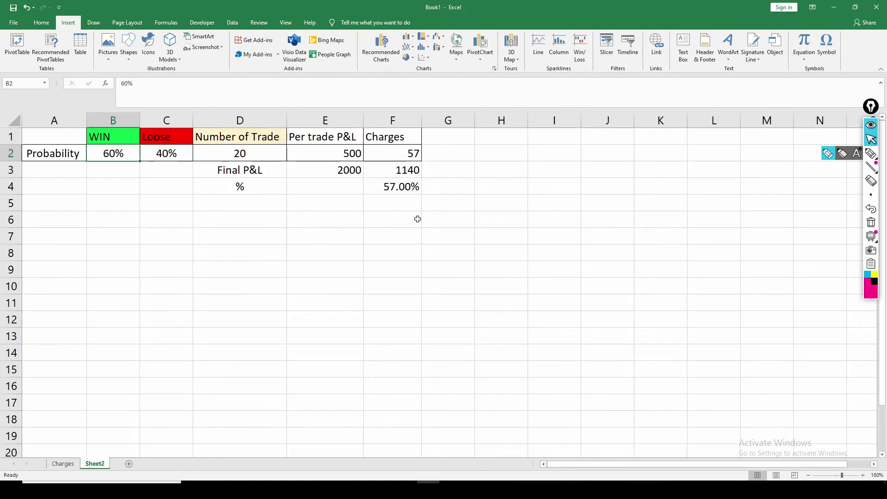
text(55)
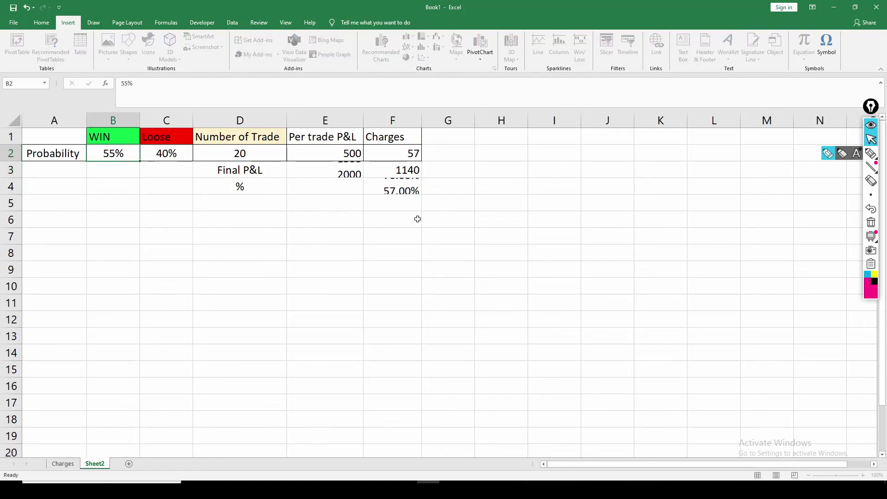
key(Tab)
text(45)
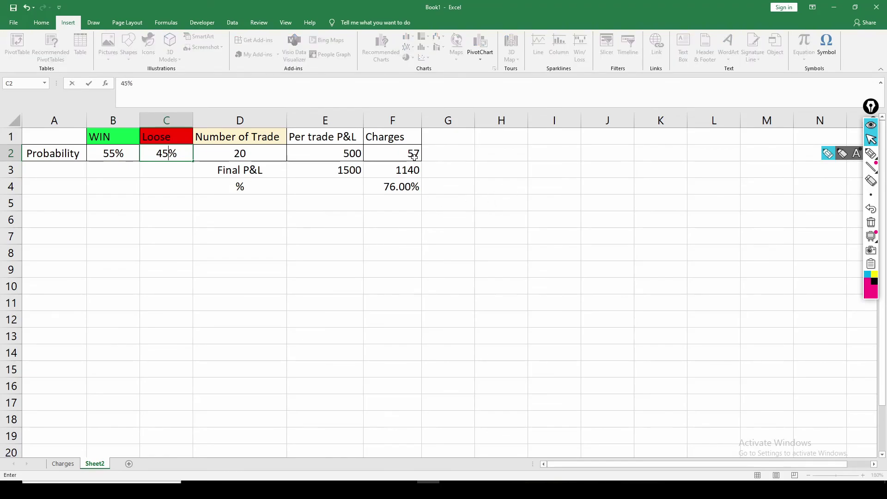
Set the per trade P&L in E2 to 5000.
click(344, 151)
text(5000)
key(Return)
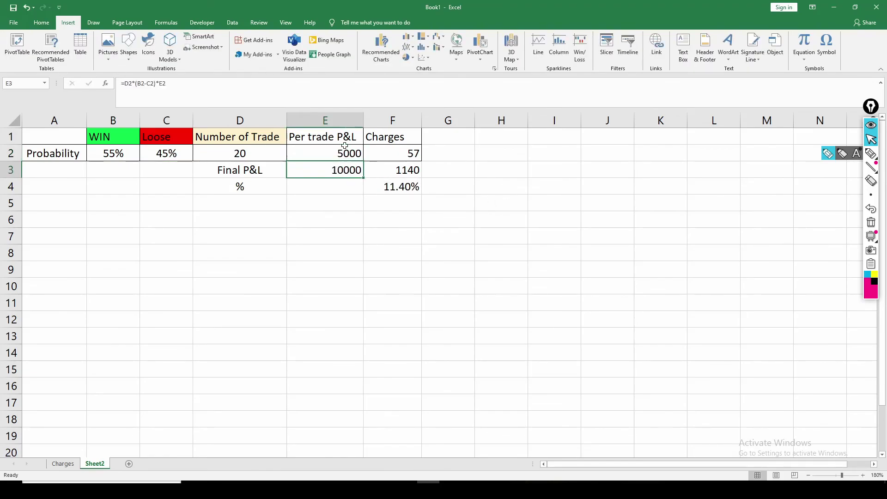